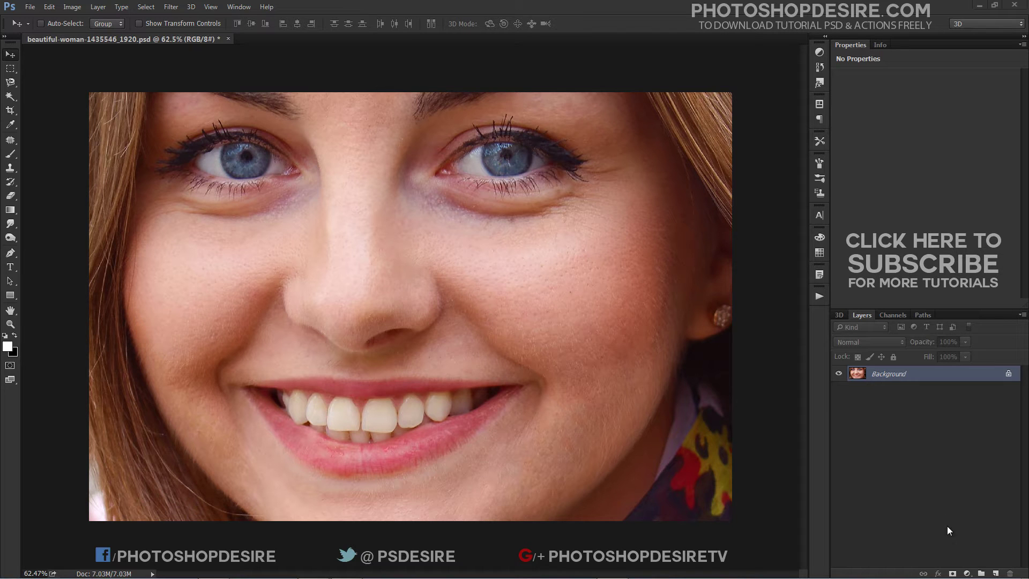
Add a Hue/Saturation adjustment layer above the Background from the Layers panel
{"action": "left_click", "coordinate": [967, 574]}
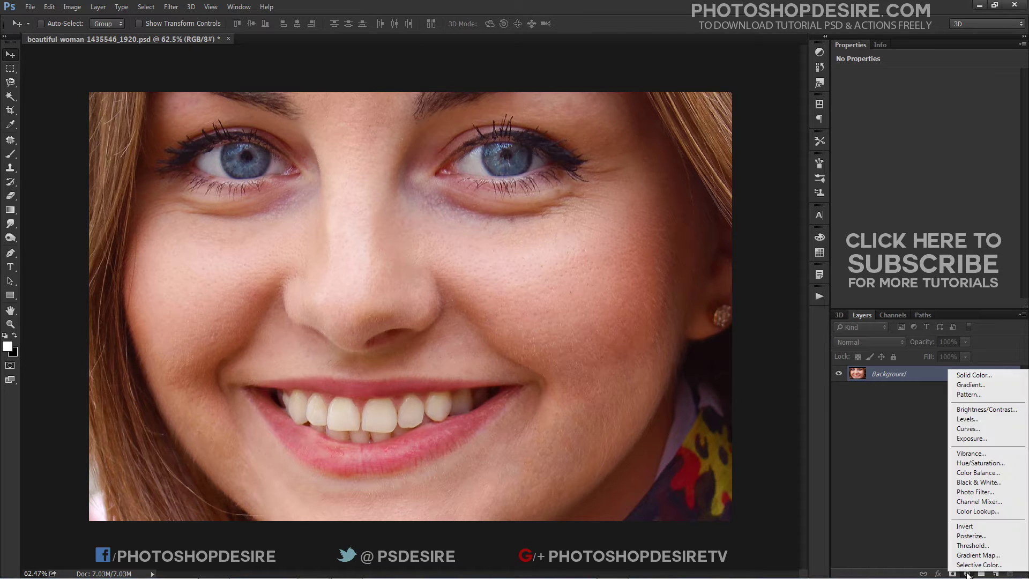
{"action": "left_click", "coordinate": [968, 465]}
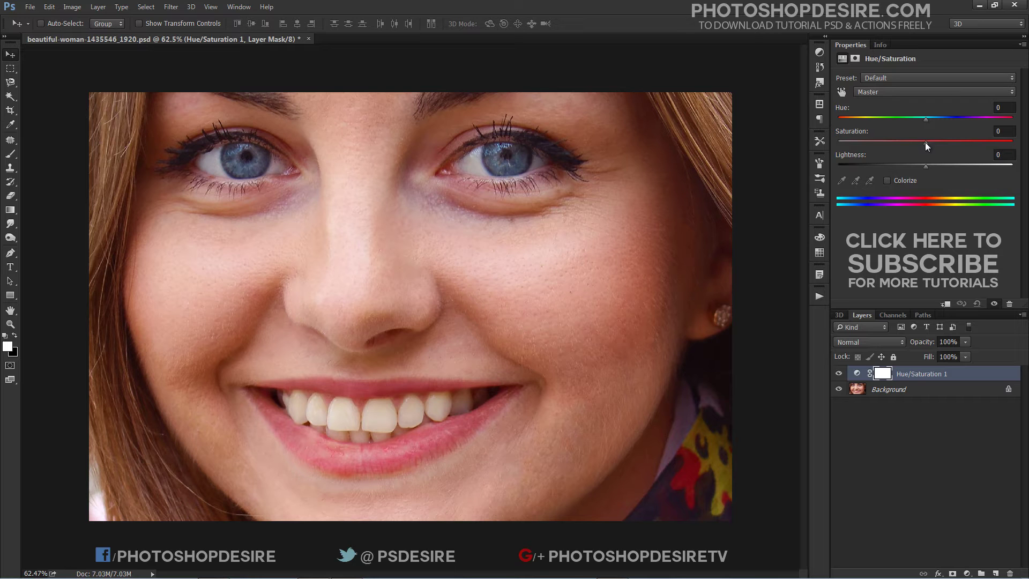
Set Saturation to -100 and Lightness to +31, then select the adjustment's layer mask
{"action": "left_click_drag", "start_coordinate": [925, 143], "coordinate": [818, 152]}
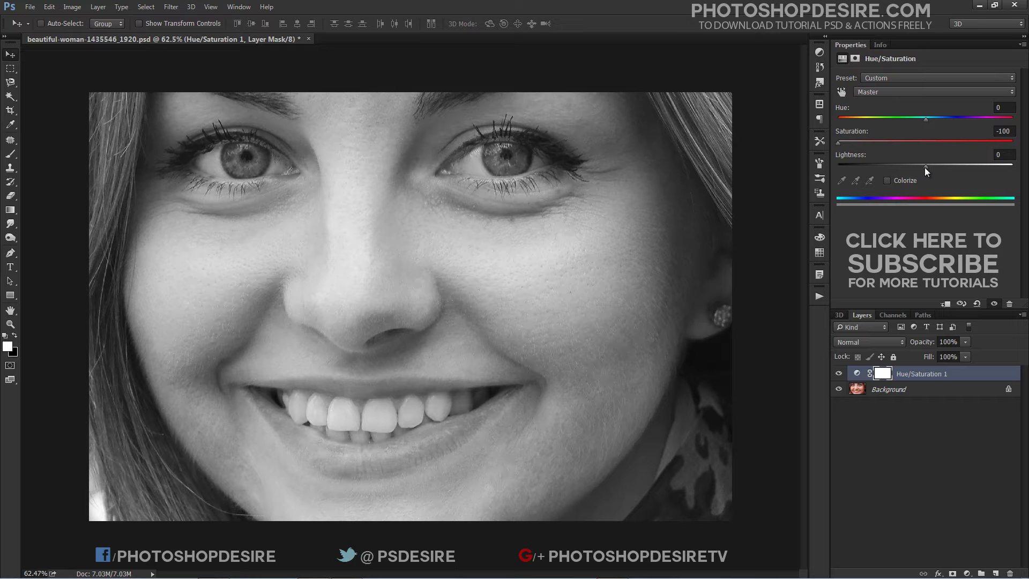
{"action": "left_click_drag", "start_coordinate": [926, 166], "coordinate": [948, 166]}
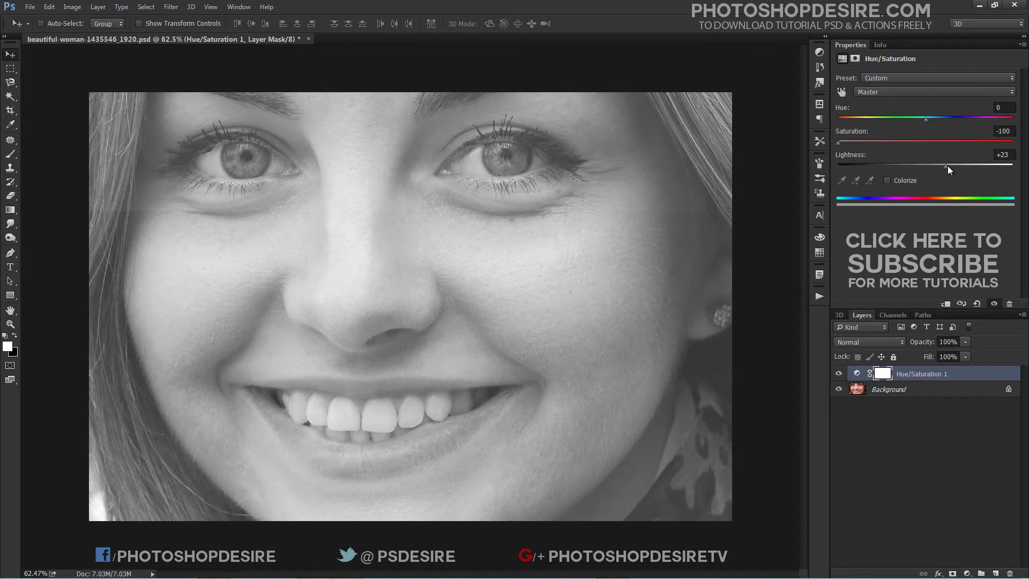
{"action": "left_click_drag", "start_coordinate": [947, 165], "coordinate": [954, 166]}
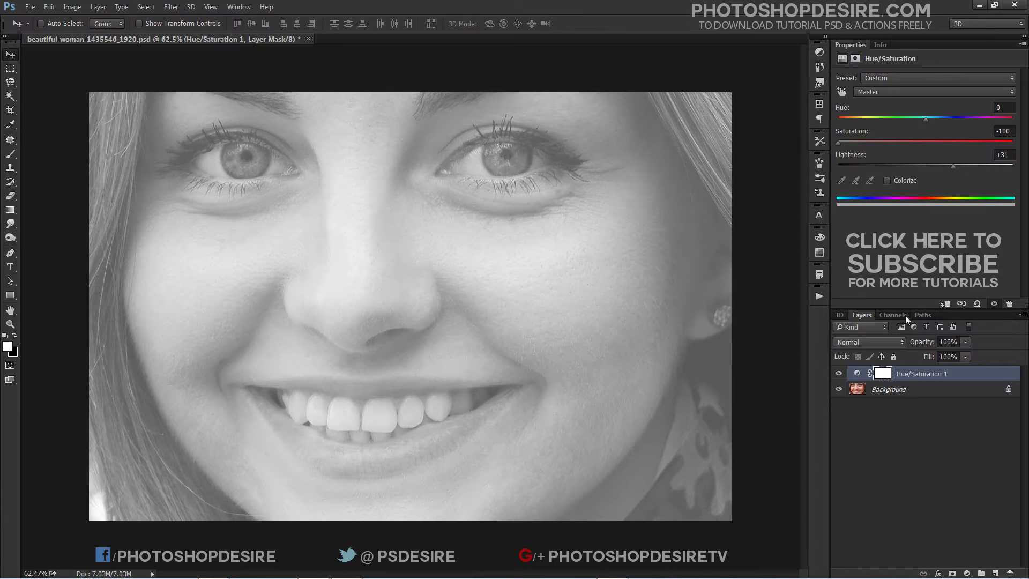
{"action": "left_click", "coordinate": [883, 374]}
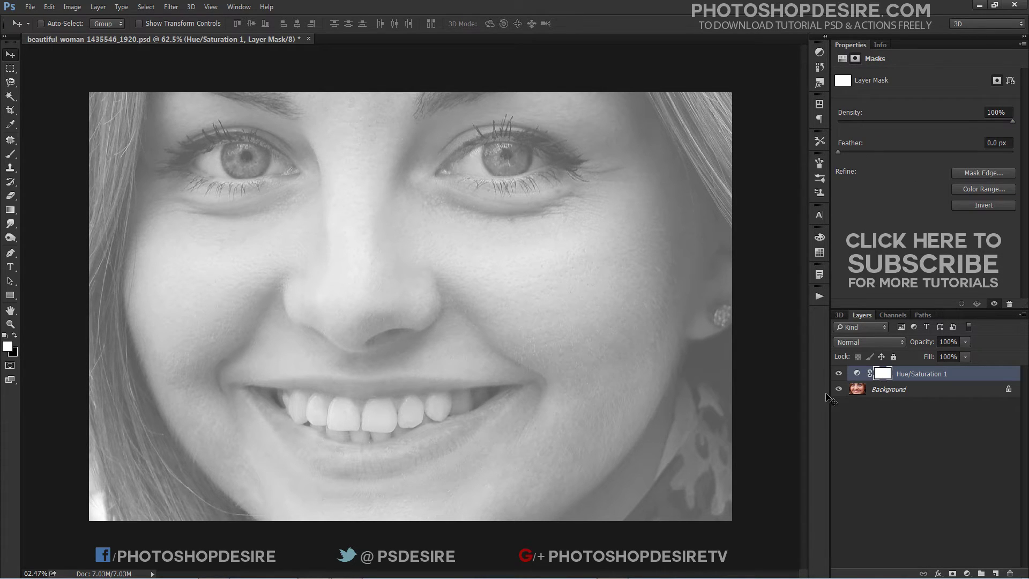
Invert the Hue/Saturation mask to black via Image > Adjustments > Invert and pick the Brush tool
{"action": "left_click", "coordinate": [73, 6]}
{"action": "mouse_move", "coordinate": [119, 34]}
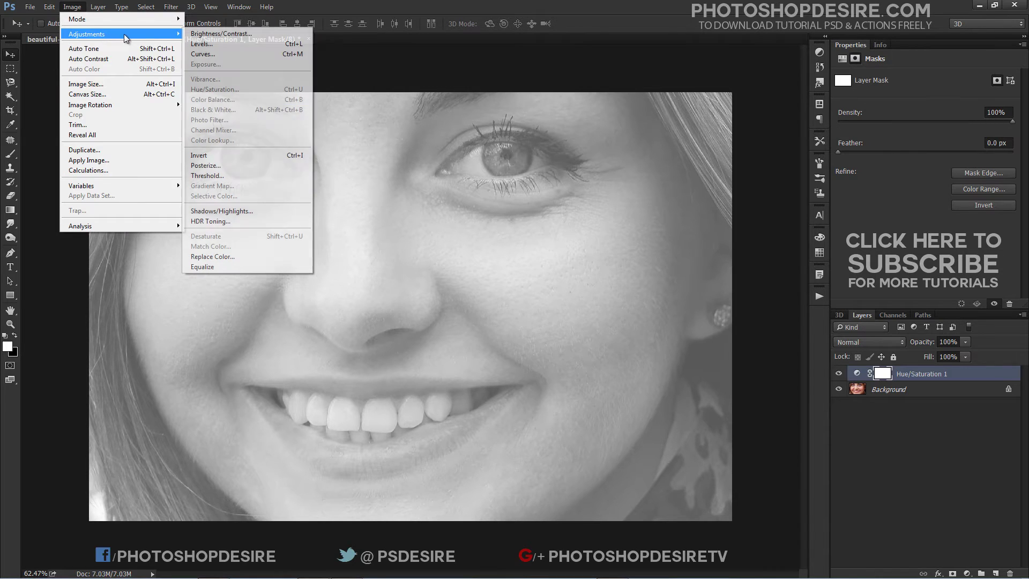
{"action": "left_click", "coordinate": [230, 156]}
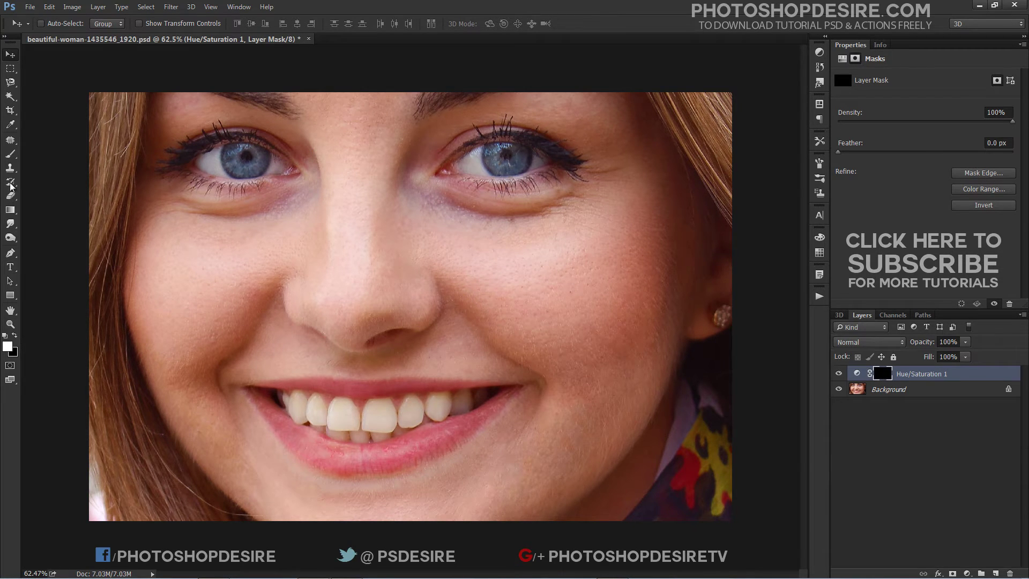
{"action": "left_click", "coordinate": [14, 156]}
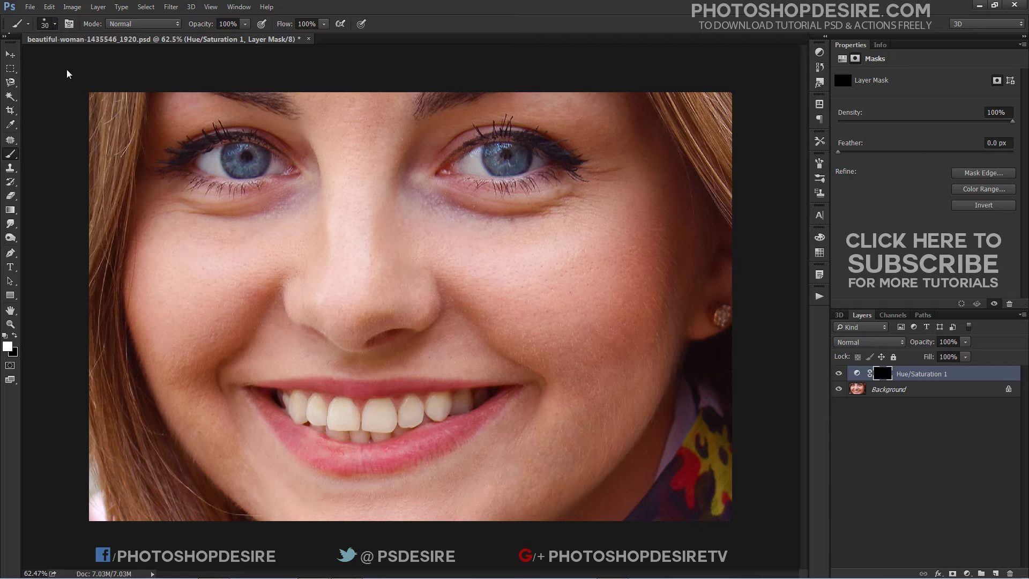
Choose a soft round 30 px brush with 0% hardness and set the foreground colour to white
{"action": "left_click", "coordinate": [55, 23]}
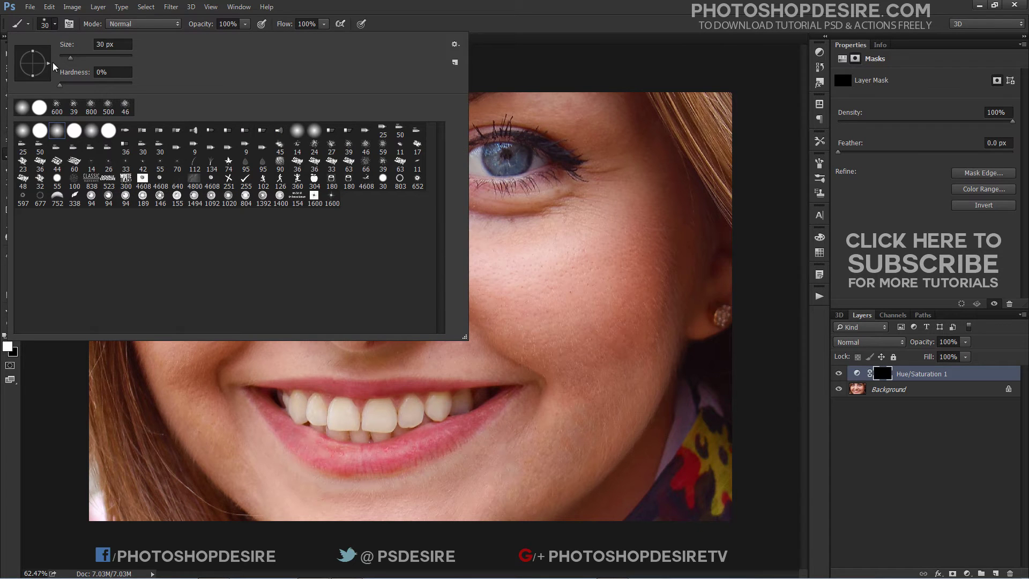
{"action": "left_click", "coordinate": [58, 132]}
{"action": "left_click", "coordinate": [34, 365]}
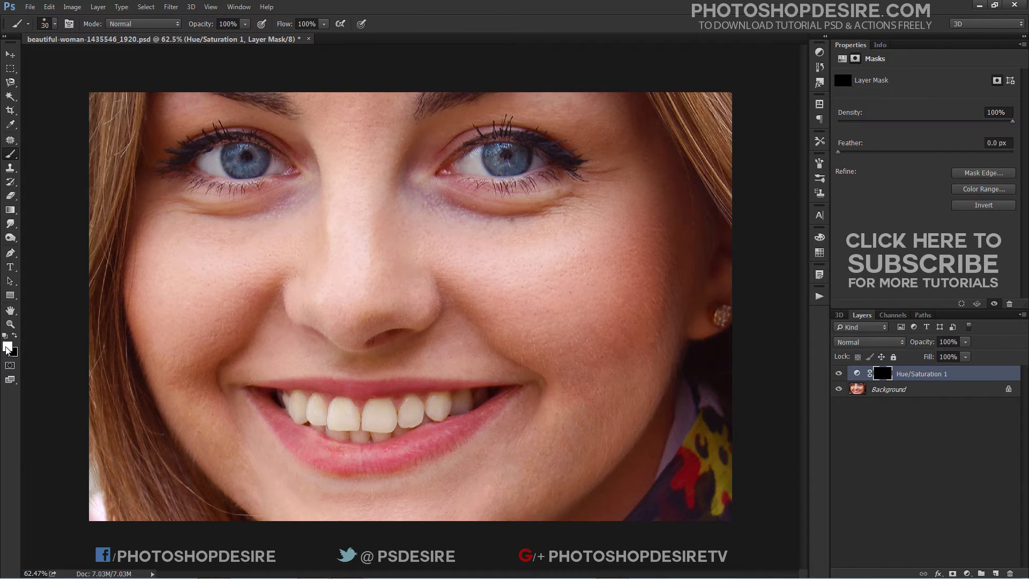
{"action": "left_click", "coordinate": [7, 347]}
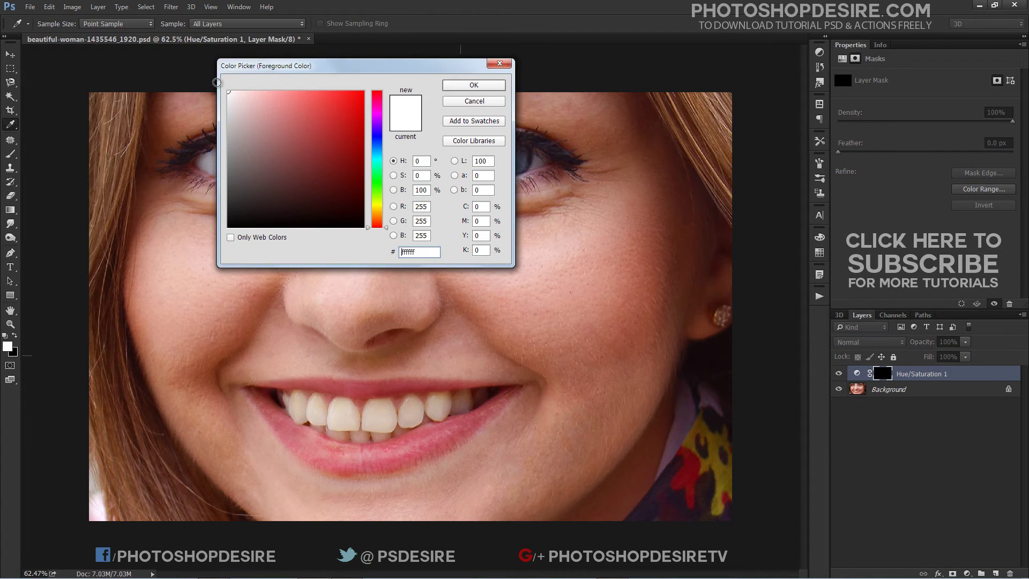
{"action": "left_click", "coordinate": [459, 86]}
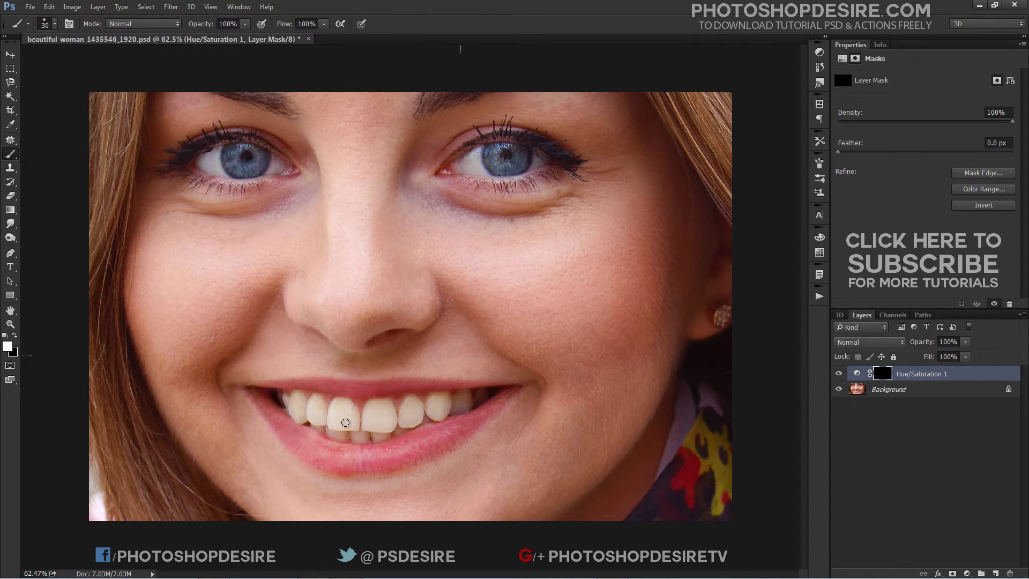
Paint white over the front teeth on the mask, then enlarge the brush
{"action": "mouse_move", "coordinate": [345, 422]}
{"action": "left_mouse_down"}
{"action": "mouse_move", "coordinate": [342, 401]}
{"action": "mouse_move", "coordinate": [356, 422]}
{"action": "mouse_move", "coordinate": [352, 411]}
{"action": "mouse_move", "coordinate": [338, 419]}
{"action": "mouse_move", "coordinate": [393, 428]}
{"action": "mouse_move", "coordinate": [366, 420]}
{"action": "mouse_move", "coordinate": [368, 406]}
{"action": "mouse_move", "coordinate": [386, 402]}
{"action": "mouse_move", "coordinate": [397, 423]}
{"action": "mouse_move", "coordinate": [374, 418]}
{"action": "mouse_move", "coordinate": [381, 407]}
{"action": "mouse_move", "coordinate": [383, 416]}
{"action": "mouse_move", "coordinate": [267, 441]}
{"action": "mouse_move", "coordinate": [242, 428]}
{"action": "mouse_move", "coordinate": [248, 399]}
{"action": "mouse_move", "coordinate": [274, 435]}
{"action": "mouse_move", "coordinate": [231, 421]}
{"action": "mouse_move", "coordinate": [216, 391]}
{"action": "mouse_move", "coordinate": [225, 414]}
{"action": "mouse_move", "coordinate": [210, 390]}
{"action": "mouse_move", "coordinate": [207, 407]}
{"action": "mouse_move", "coordinate": [218, 438]}
{"action": "mouse_move", "coordinate": [326, 466]}
{"action": "mouse_move", "coordinate": [419, 435]}
{"action": "mouse_move", "coordinate": [436, 400]}
{"action": "mouse_move", "coordinate": [455, 416]}
{"action": "mouse_move", "coordinate": [427, 439]}
{"action": "mouse_move", "coordinate": [442, 439]}
{"action": "mouse_move", "coordinate": [381, 454]}
{"action": "mouse_move", "coordinate": [366, 466]}
{"action": "mouse_move", "coordinate": [392, 463]}
{"action": "mouse_move", "coordinate": [364, 470]}
{"action": "mouse_move", "coordinate": [435, 409]}
{"action": "mouse_move", "coordinate": [349, 430]}
{"action": "mouse_move", "coordinate": [472, 414]}
{"action": "mouse_move", "coordinate": [484, 395]}
{"action": "mouse_move", "coordinate": [506, 395]}
{"action": "mouse_move", "coordinate": [489, 427]}
{"action": "mouse_move", "coordinate": [494, 407]}
{"action": "mouse_move", "coordinate": [492, 418]}
{"action": "mouse_move", "coordinate": [536, 401]}
{"action": "mouse_move", "coordinate": [522, 410]}
{"action": "mouse_move", "coordinate": [535, 387]}
{"action": "mouse_move", "coordinate": [549, 392]}
{"action": "mouse_move", "coordinate": [551, 418]}
{"action": "mouse_move", "coordinate": [519, 424]}
{"action": "mouse_move", "coordinate": [584, 389]}
{"action": "mouse_move", "coordinate": [549, 415]}
{"action": "mouse_move", "coordinate": [565, 395]}
{"action": "left_mouse_up"}
{"action": "scroll", "coordinate": [381, 408], "scroll_direction": "up", "scroll_amount": 5}
{"action": "key", "text": "]"}
With a smaller brush, paint the leftmost and back left teeth, then zoom out to check
{"action": "key", "text": "bracketleft"}
{"action": "key", "text": "bracketleft"}
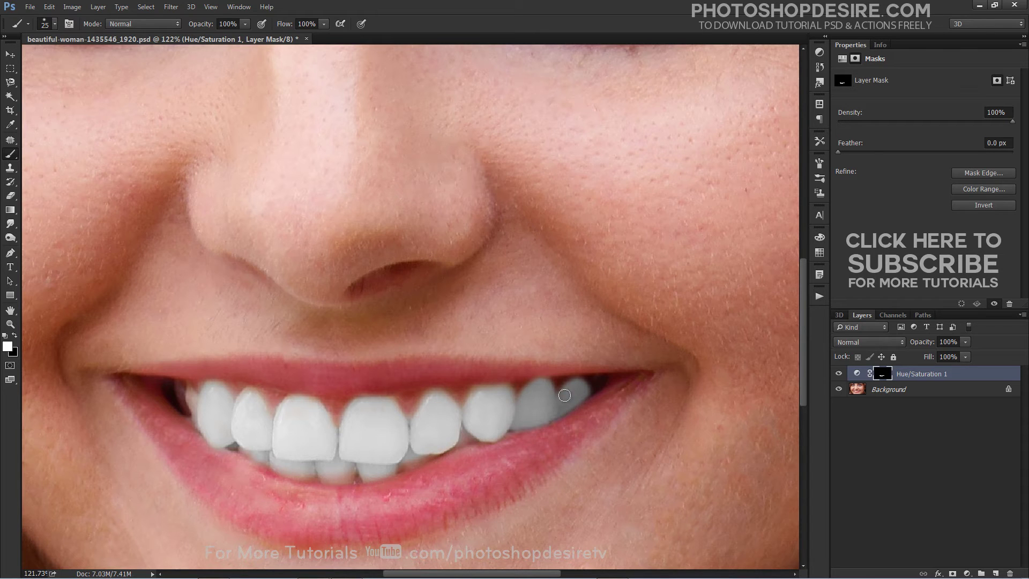
{"action": "mouse_move", "coordinate": [196, 409]}
{"action": "left_mouse_down"}
{"action": "mouse_move", "coordinate": [241, 448]}
{"action": "mouse_move", "coordinate": [321, 472]}
{"action": "mouse_move", "coordinate": [277, 465]}
{"action": "mouse_move", "coordinate": [314, 478]}
{"action": "mouse_move", "coordinate": [372, 474]}
{"action": "mouse_move", "coordinate": [332, 471]}
{"action": "mouse_move", "coordinate": [437, 451]}
{"action": "mouse_move", "coordinate": [409, 463]}
{"action": "mouse_move", "coordinate": [380, 471]}
{"action": "mouse_move", "coordinate": [467, 433]}
{"action": "left_mouse_up"}
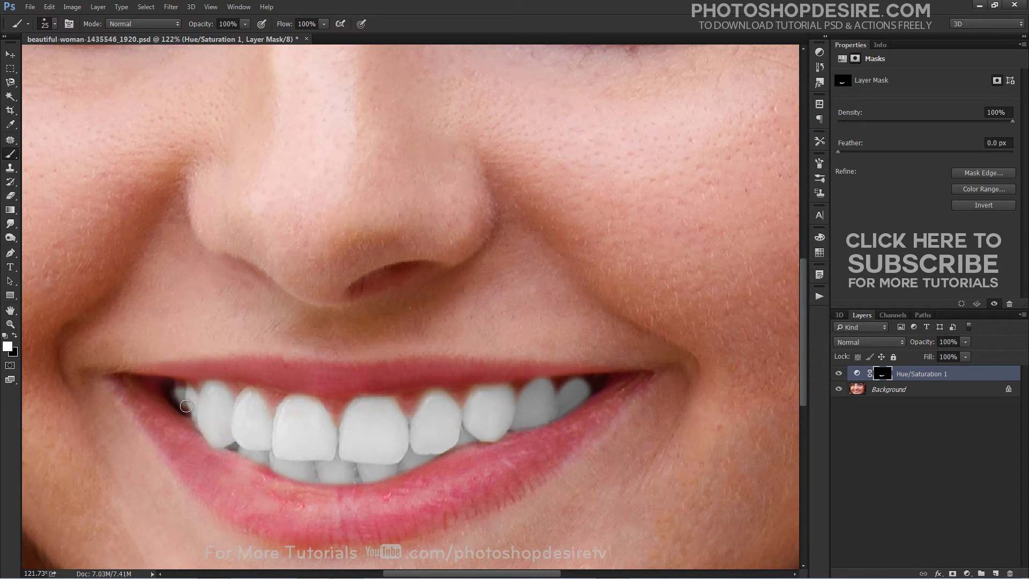
{"action": "mouse_move", "coordinate": [186, 406]}
{"action": "left_mouse_down"}
{"action": "mouse_move", "coordinate": [179, 400]}
{"action": "mouse_move", "coordinate": [204, 416]}
{"action": "left_mouse_up"}
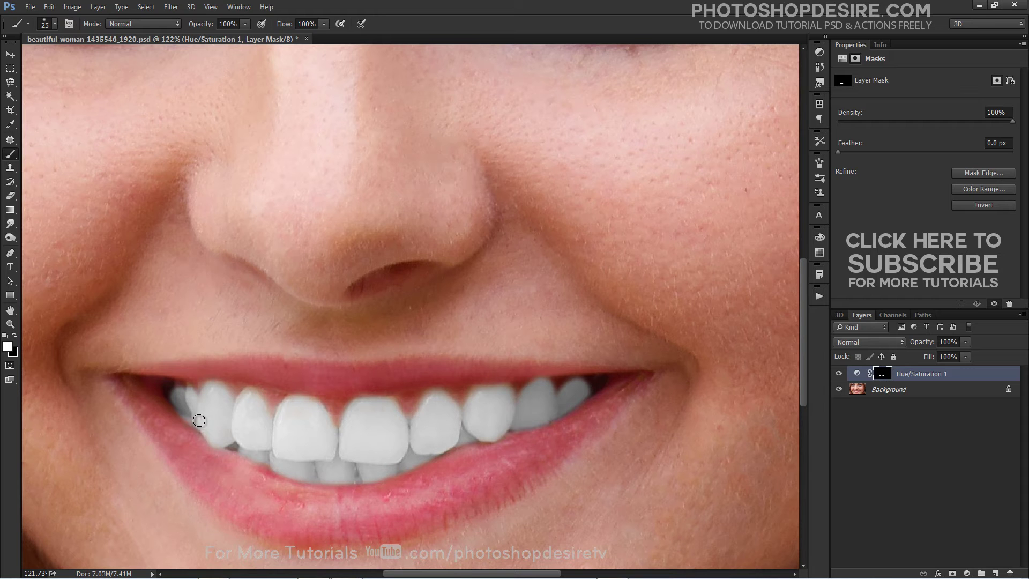
{"action": "scroll", "coordinate": [218, 394], "scroll_direction": "down", "scroll_amount": 3}
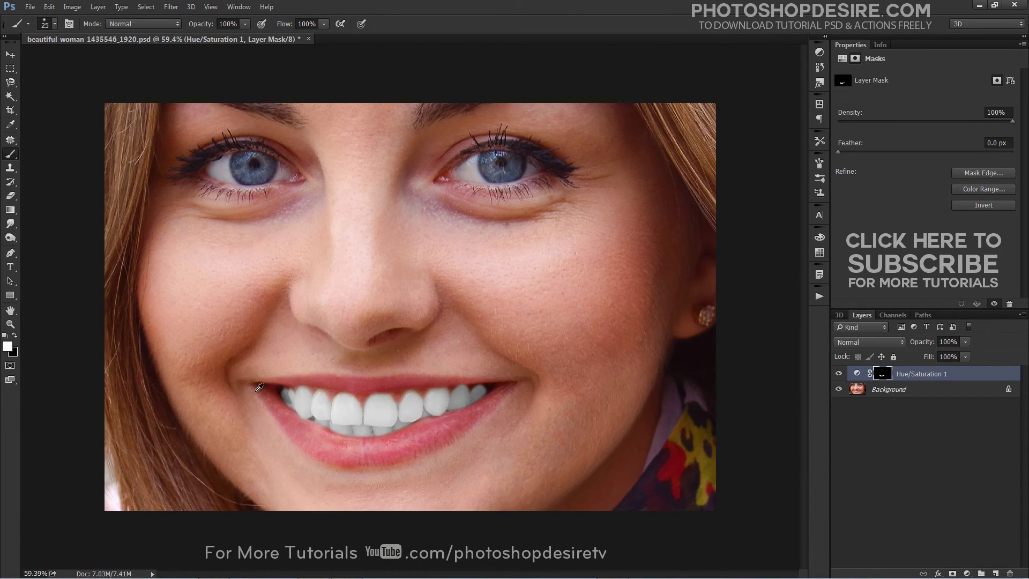
{"action": "scroll", "coordinate": [259, 387], "scroll_direction": "down", "scroll_amount": 2}
{"action": "scroll", "coordinate": [349, 391], "scroll_direction": "up", "scroll_amount": 4}
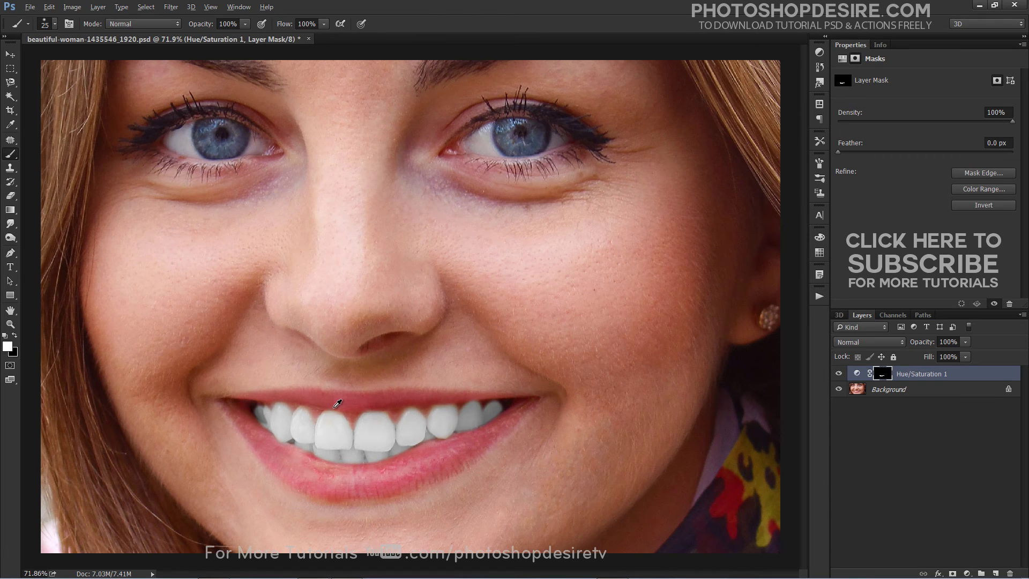
{"action": "scroll", "coordinate": [418, 384], "scroll_direction": "down", "scroll_amount": 2}
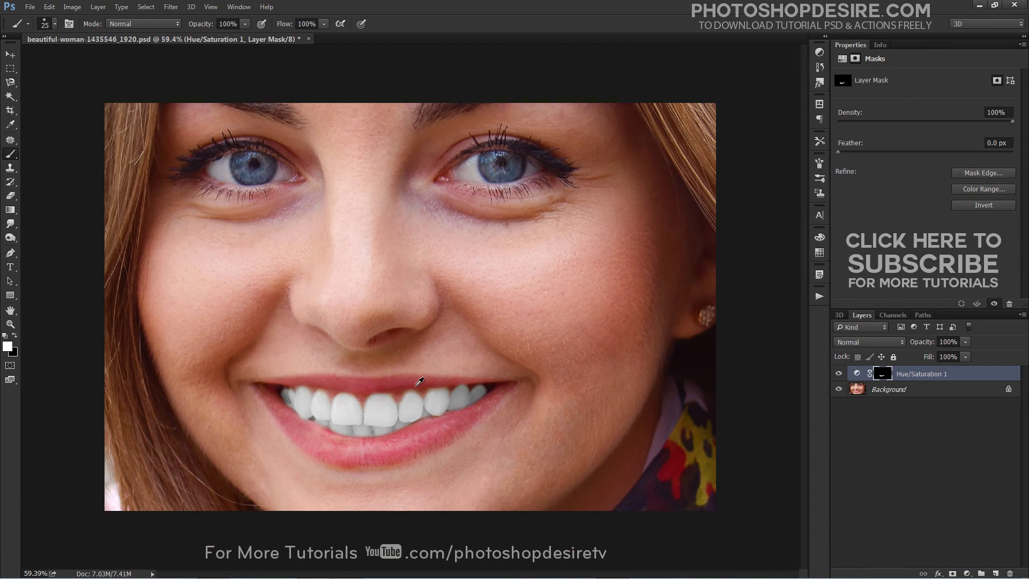
Split the Underlying Layer black slider to 0/255 in the Hue/Saturation layer's Blend If options
{"action": "left_click", "coordinate": [894, 375]}
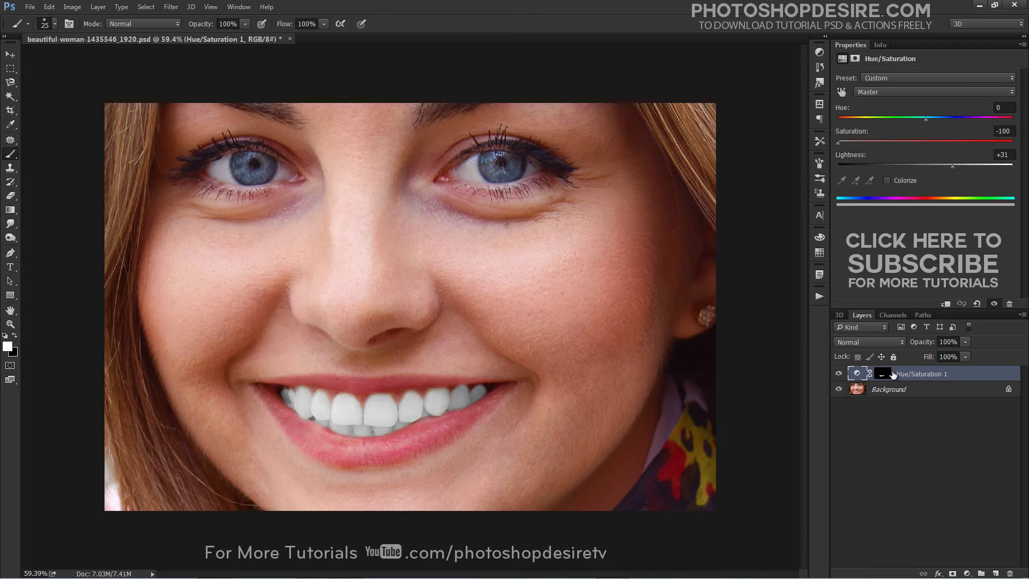
{"action": "double_click", "coordinate": [893, 374]}
{"action": "left_click_drag", "start_coordinate": [388, 62], "coordinate": [418, 73]}
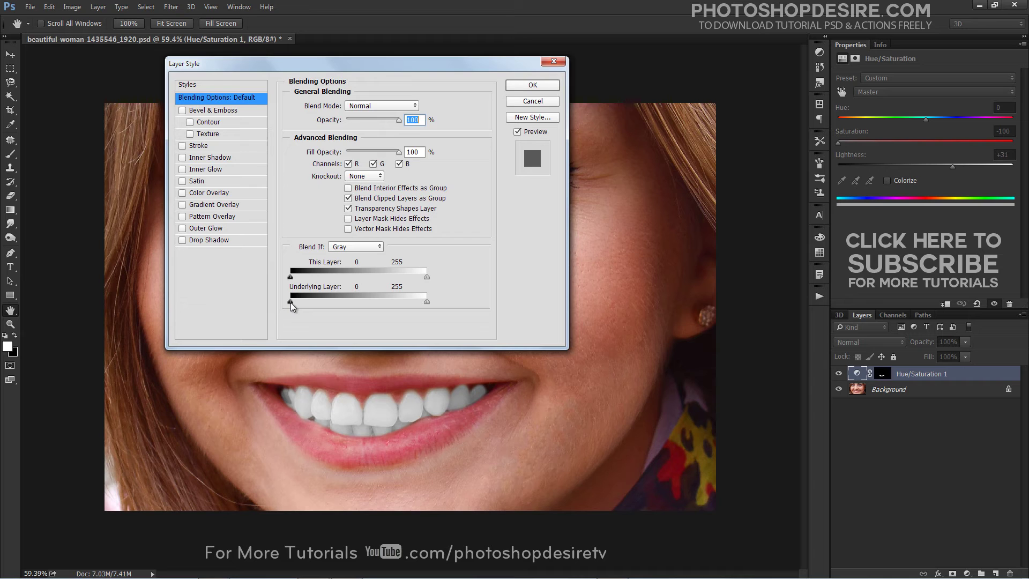
{"action": "mouse_move", "coordinate": [291, 305]}
{"action": "left_mouse_down"}
{"action": "mouse_move", "coordinate": [337, 309]}
{"action": "mouse_move", "coordinate": [284, 311]}
{"action": "mouse_move", "coordinate": [382, 316]}
{"action": "mouse_move", "coordinate": [290, 302]}
{"action": "left_mouse_up"}
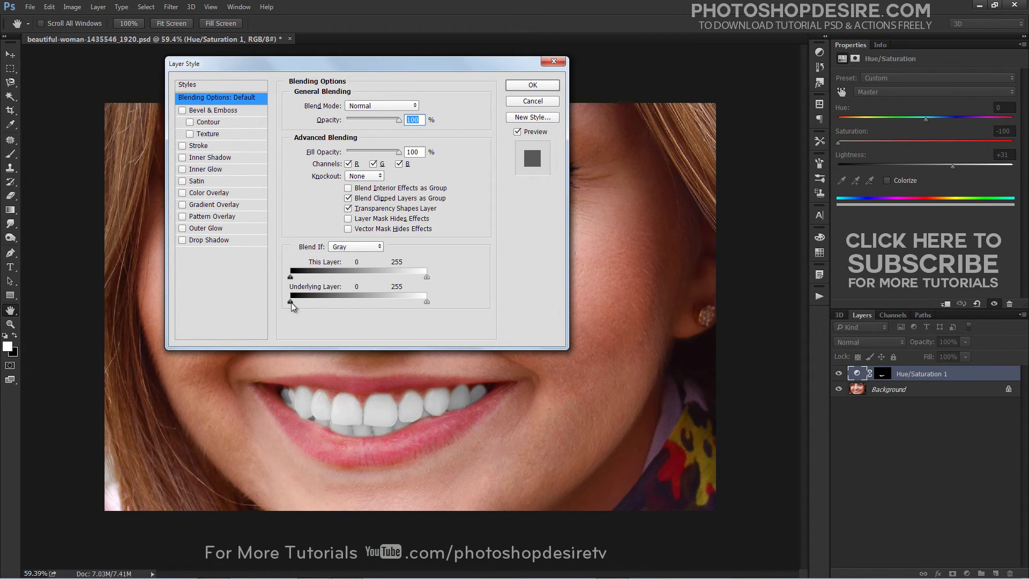
{"action": "key", "text": "alt"}
{"action": "left_click_drag", "start_coordinate": [292, 305], "coordinate": [433, 324]}
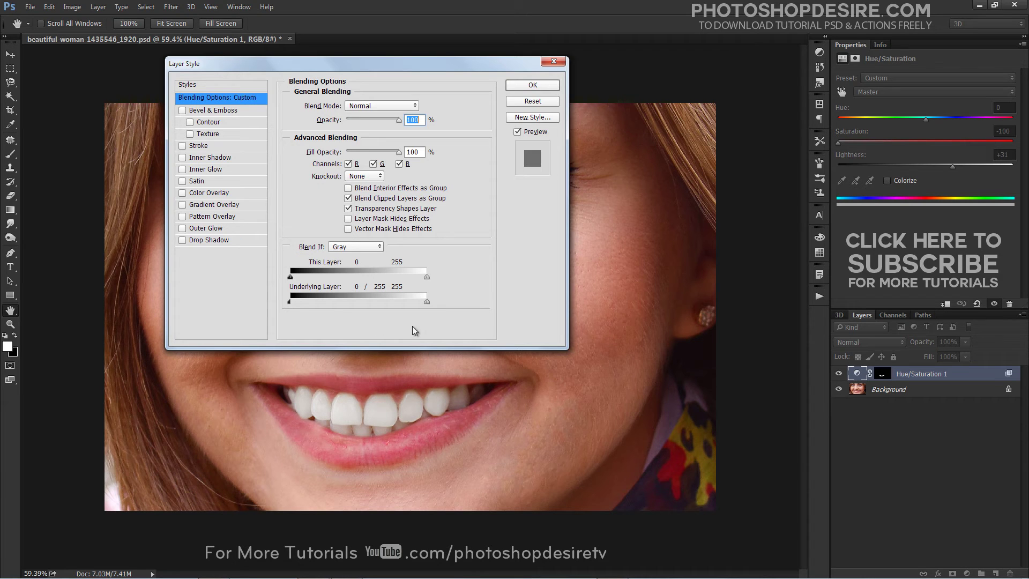
{"action": "left_click", "coordinate": [543, 91]}
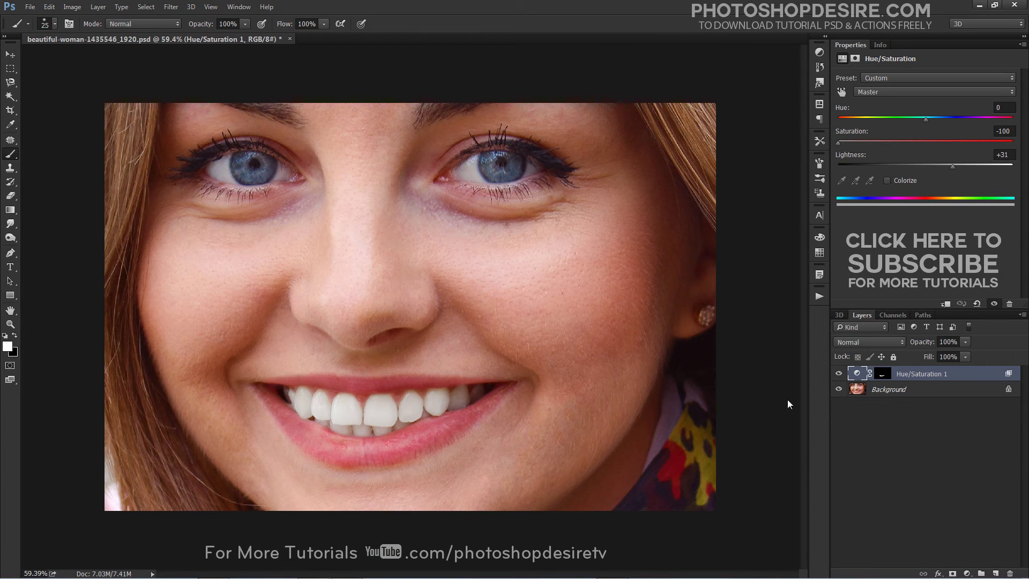
Compare before and after, raise Lightness to +60, then reselect the mask and zoom in
{"action": "left_click", "coordinate": [839, 374]}
{"action": "left_click", "coordinate": [840, 373]}
{"action": "left_click_drag", "start_coordinate": [956, 166], "coordinate": [977, 167]}
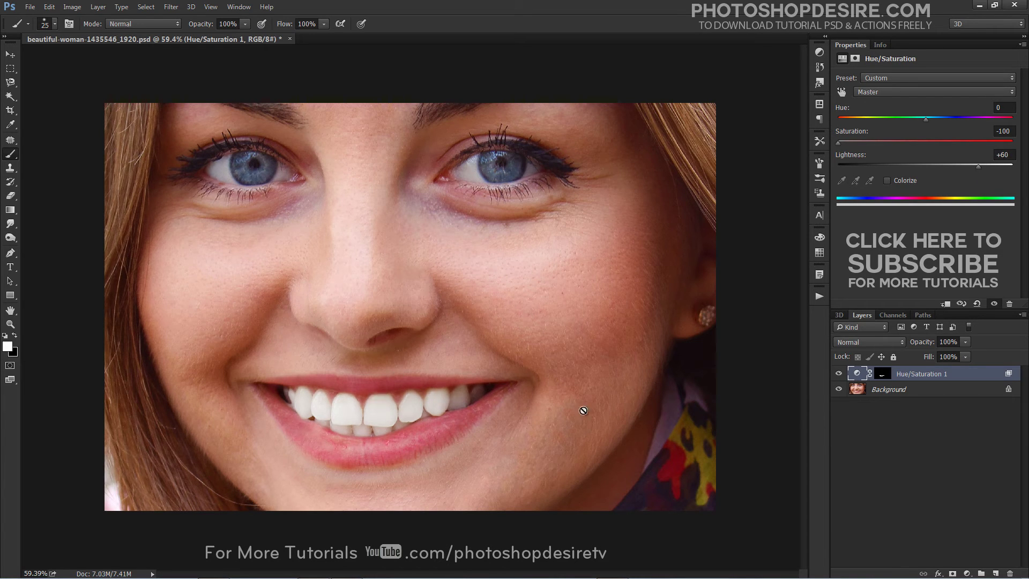
{"action": "left_click", "coordinate": [879, 375]}
{"action": "scroll", "coordinate": [301, 409], "scroll_direction": "up", "scroll_amount": 5}
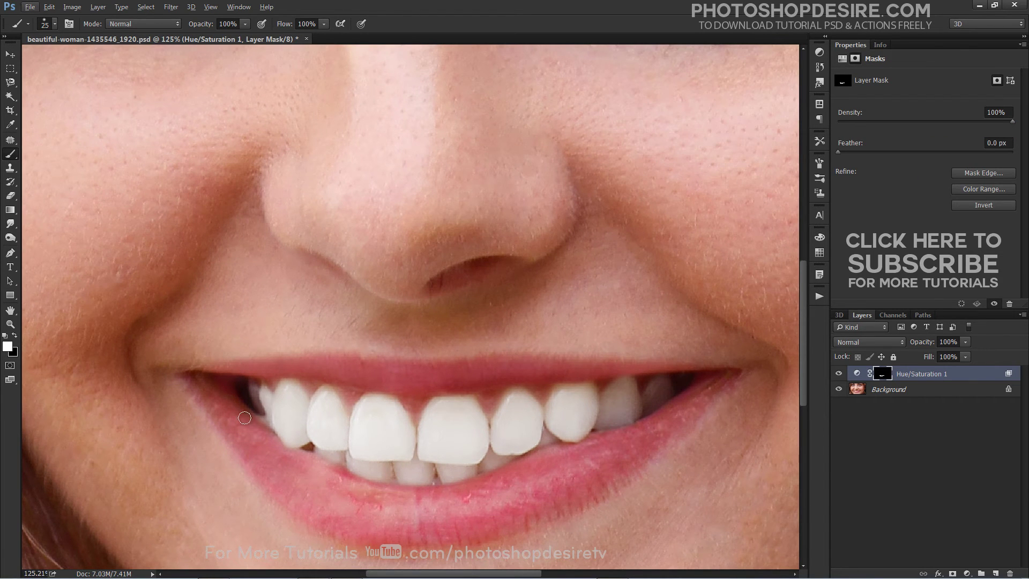
Paint black on the mask along the lower lip edge and upper gum line
{"action": "left_click", "coordinate": [15, 336]}
{"action": "mouse_move", "coordinate": [252, 415]}
{"action": "left_mouse_down"}
{"action": "mouse_move", "coordinate": [265, 435]}
{"action": "mouse_move", "coordinate": [252, 421]}
{"action": "mouse_move", "coordinate": [273, 450]}
{"action": "mouse_move", "coordinate": [337, 474]}
{"action": "mouse_move", "coordinate": [342, 489]}
{"action": "mouse_move", "coordinate": [438, 514]}
{"action": "mouse_move", "coordinate": [545, 453]}
{"action": "mouse_move", "coordinate": [592, 455]}
{"action": "left_mouse_up"}
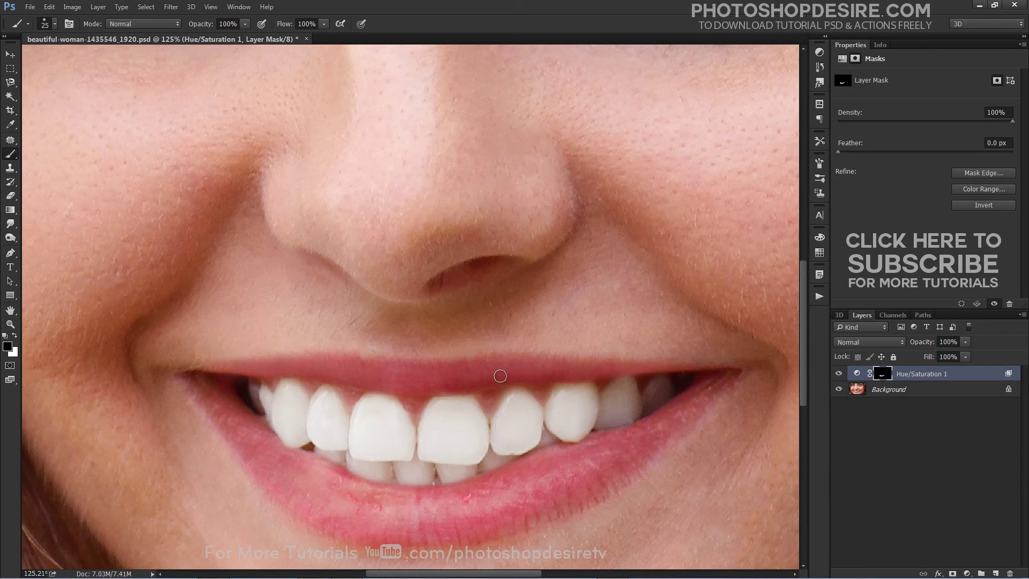
{"action": "mouse_move", "coordinate": [493, 381]}
{"action": "left_mouse_down"}
{"action": "mouse_move", "coordinate": [332, 375]}
{"action": "mouse_move", "coordinate": [360, 387]}
{"action": "mouse_move", "coordinate": [324, 374]}
{"action": "mouse_move", "coordinate": [375, 373]}
{"action": "mouse_move", "coordinate": [339, 366]}
{"action": "mouse_move", "coordinate": [217, 435]}
{"action": "mouse_move", "coordinate": [263, 433]}
{"action": "mouse_move", "coordinate": [270, 446]}
{"action": "mouse_move", "coordinate": [332, 470]}
{"action": "mouse_move", "coordinate": [289, 468]}
{"action": "mouse_move", "coordinate": [252, 438]}
{"action": "left_mouse_up"}
{"action": "scroll", "coordinate": [377, 447], "scroll_direction": "down", "scroll_amount": 5}
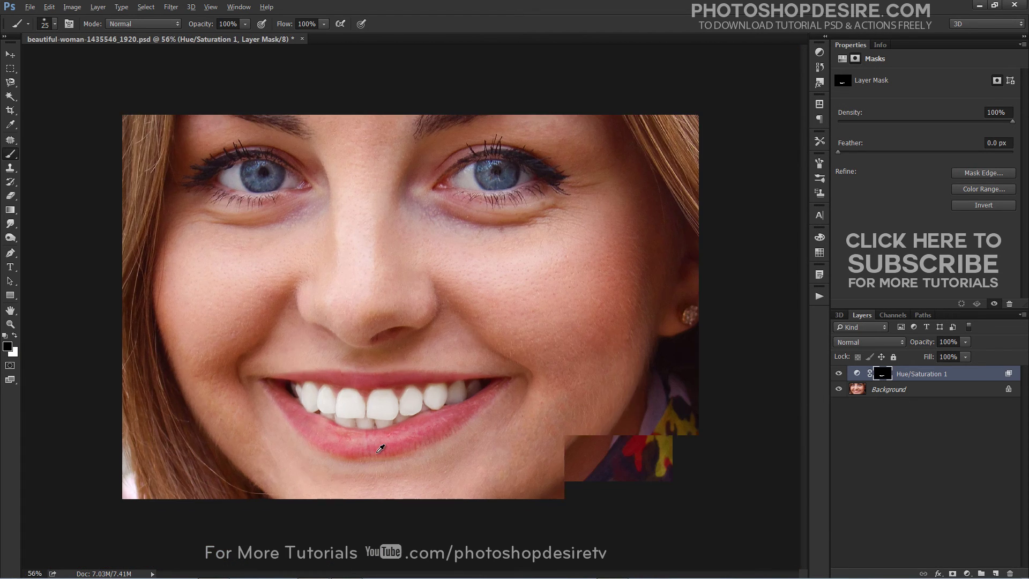
{"action": "scroll", "coordinate": [362, 370], "scroll_direction": "up", "scroll_amount": 3}
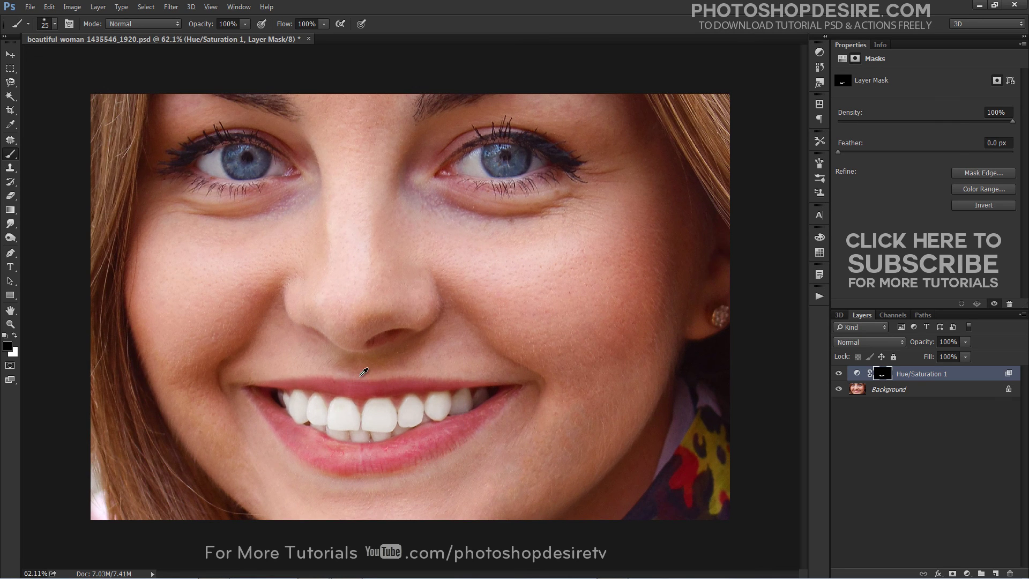
Compare the whitening on and off, then raise Lightness to +67
{"action": "left_click", "coordinate": [839, 374]}
{"action": "left_click", "coordinate": [839, 374]}
{"action": "left_click", "coordinate": [857, 373]}
{"action": "mouse_move", "coordinate": [976, 171]}
{"action": "left_mouse_down"}
{"action": "mouse_move", "coordinate": [904, 163]}
{"action": "mouse_move", "coordinate": [984, 172]}
{"action": "left_mouse_up"}
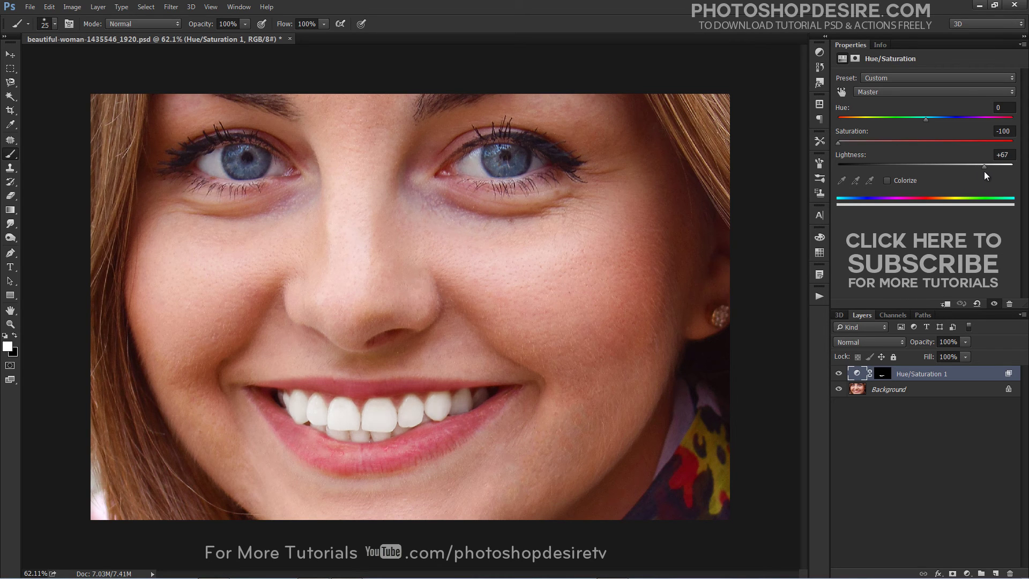
{"action": "scroll", "coordinate": [520, 220], "scroll_direction": "down", "scroll_amount": 2}
{"action": "scroll", "coordinate": [435, 267], "scroll_direction": "up", "scroll_amount": 2}
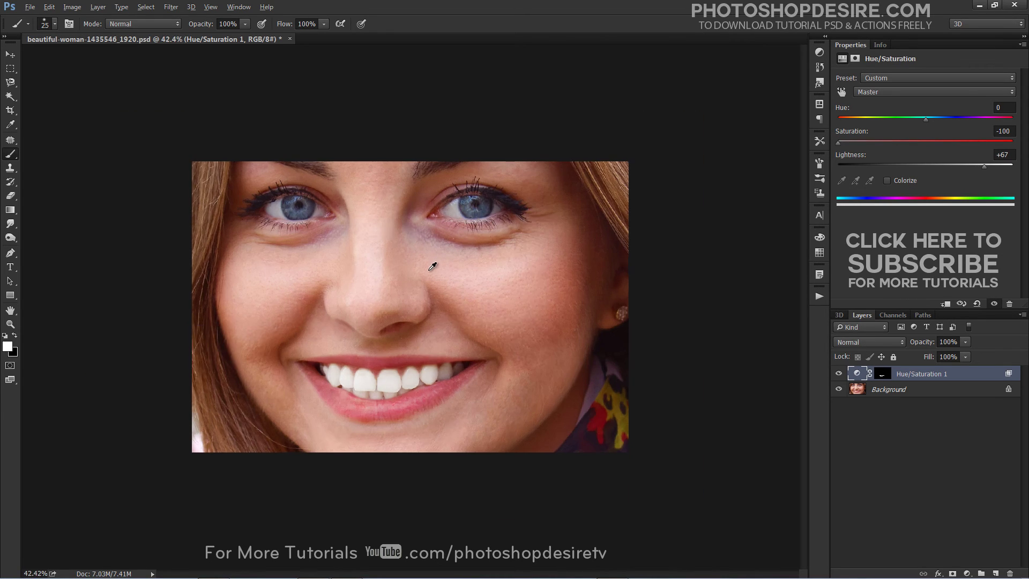
{"action": "left_click", "coordinate": [840, 375]}
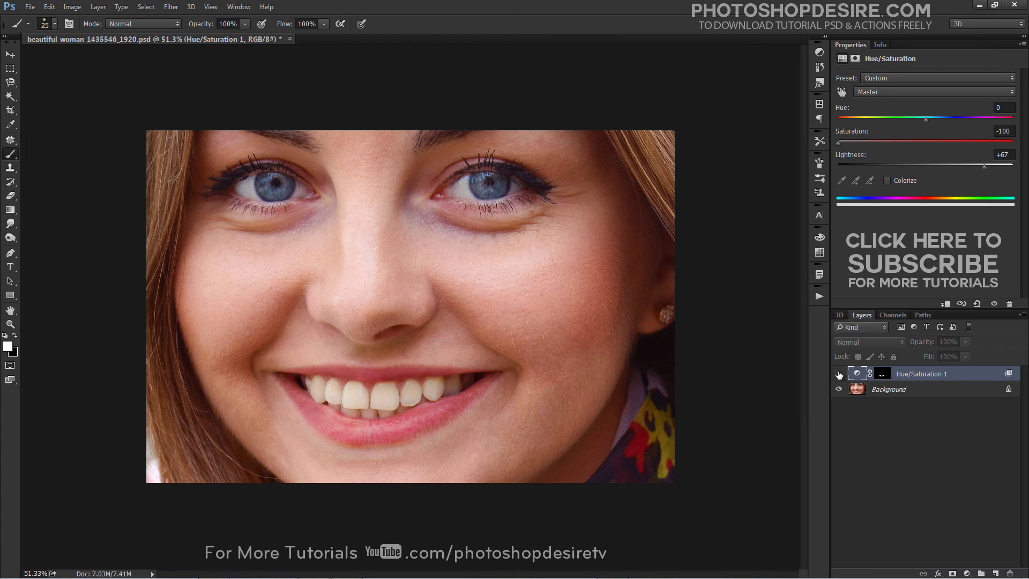
{"action": "left_click", "coordinate": [839, 374]}
{"action": "left_click", "coordinate": [840, 374]}
{"action": "left_click", "coordinate": [839, 374]}
{"action": "left_click", "coordinate": [840, 374]}
{"action": "left_click", "coordinate": [839, 374]}
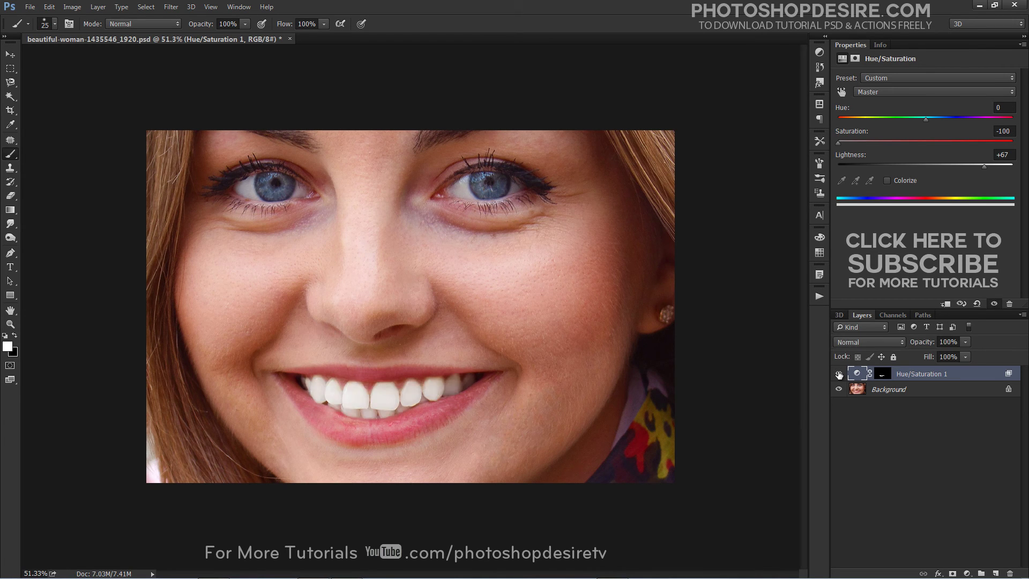
{"action": "left_click", "coordinate": [840, 375]}
{"action": "left_click", "coordinate": [840, 374]}
{"action": "key", "text": "ctrl+plus"}
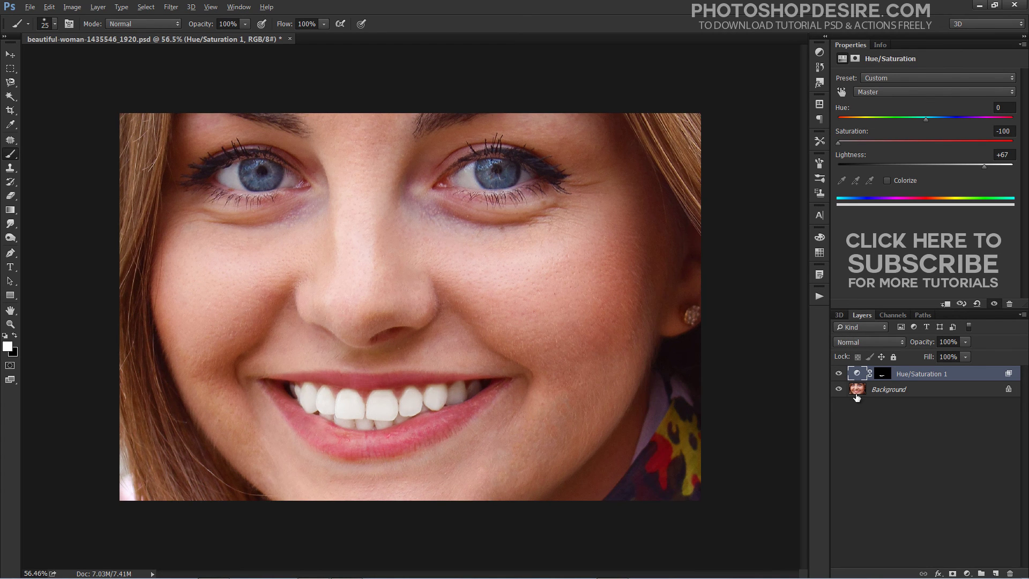
{"action": "left_click", "coordinate": [839, 374]}
{"action": "left_click", "coordinate": [839, 374]}
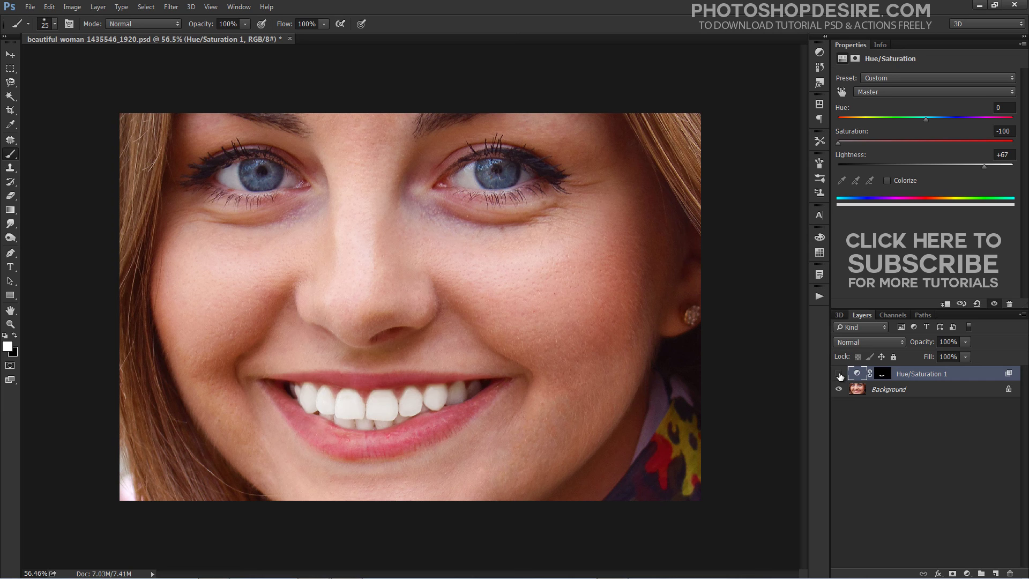